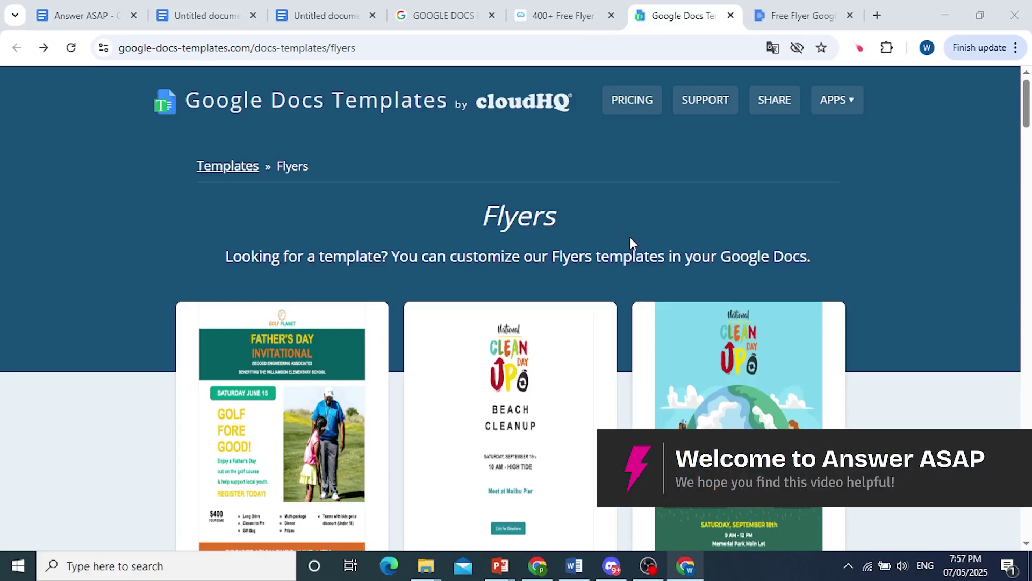
- Browse the flyer templates on the thegoodocs and gdoc.io pages
scroll(591, 204, "down", 10)
scroll(543, 217, "up", 10)
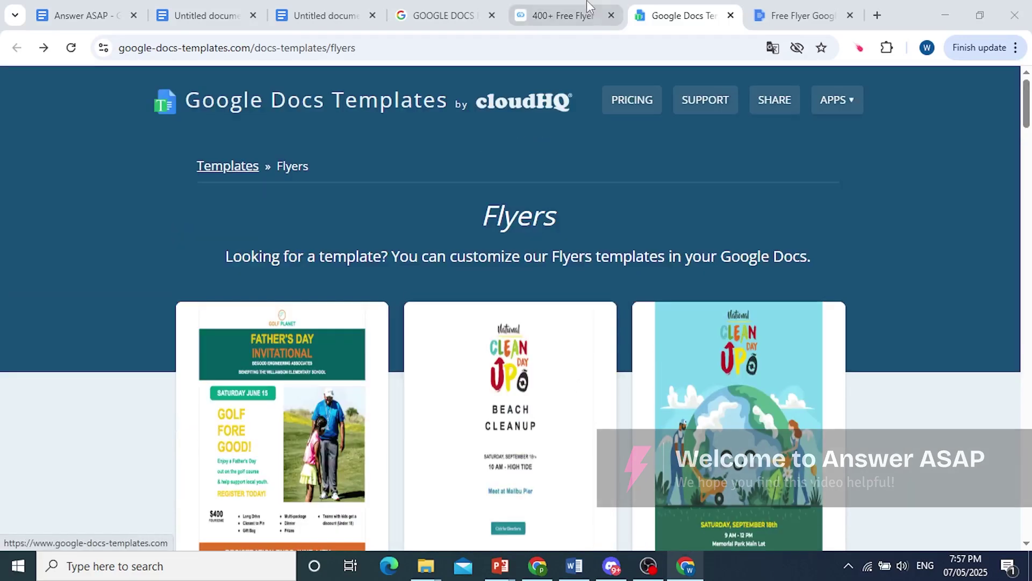
left_click(588, 5)
scroll(449, 289, "down", 1)
scroll(450, 286, "up", 4)
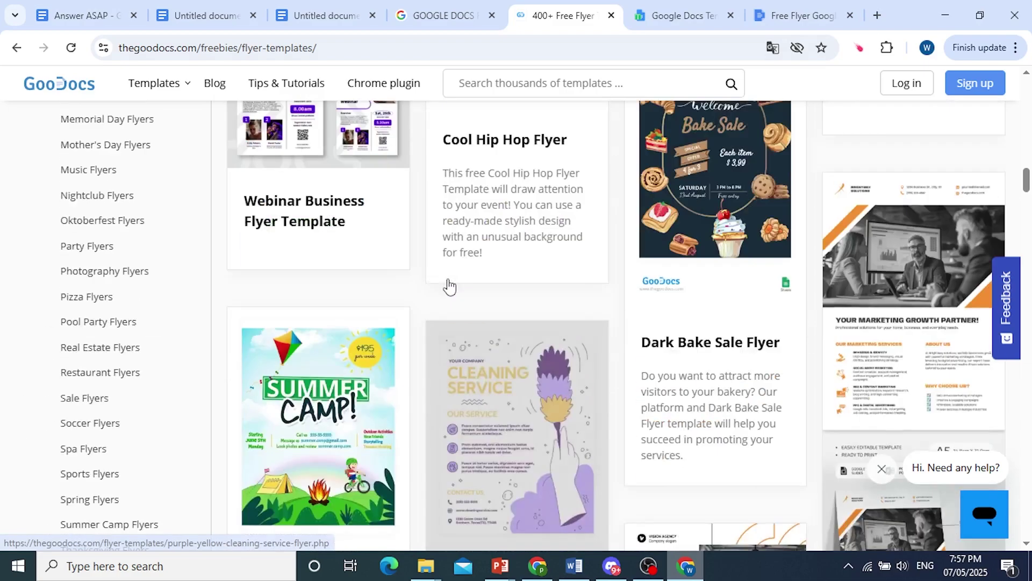
scroll(449, 287, "up", 15)
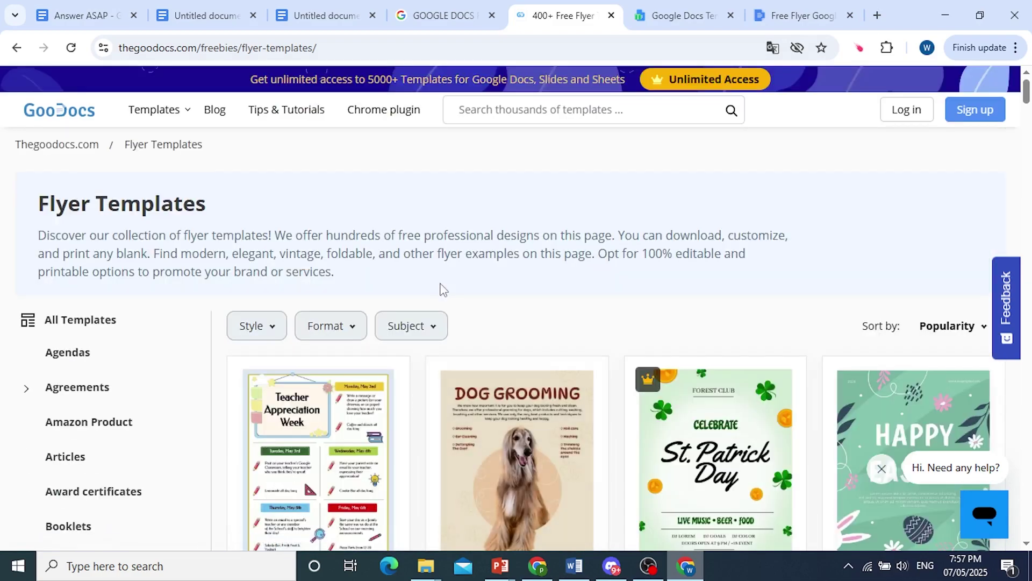
left_click(813, 6)
scroll(459, 248, "up", 20)
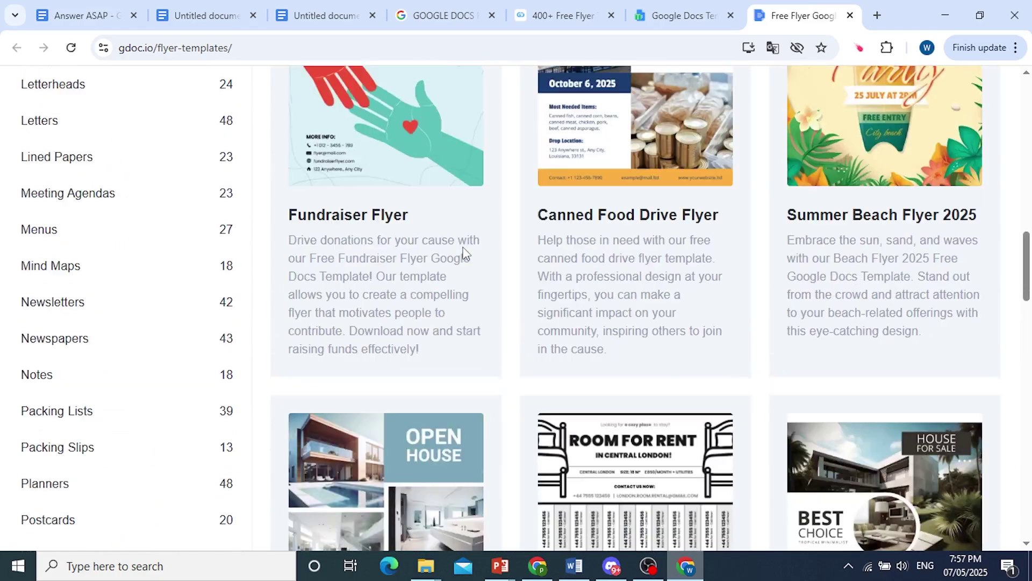
scroll(531, 284, "up", 2)
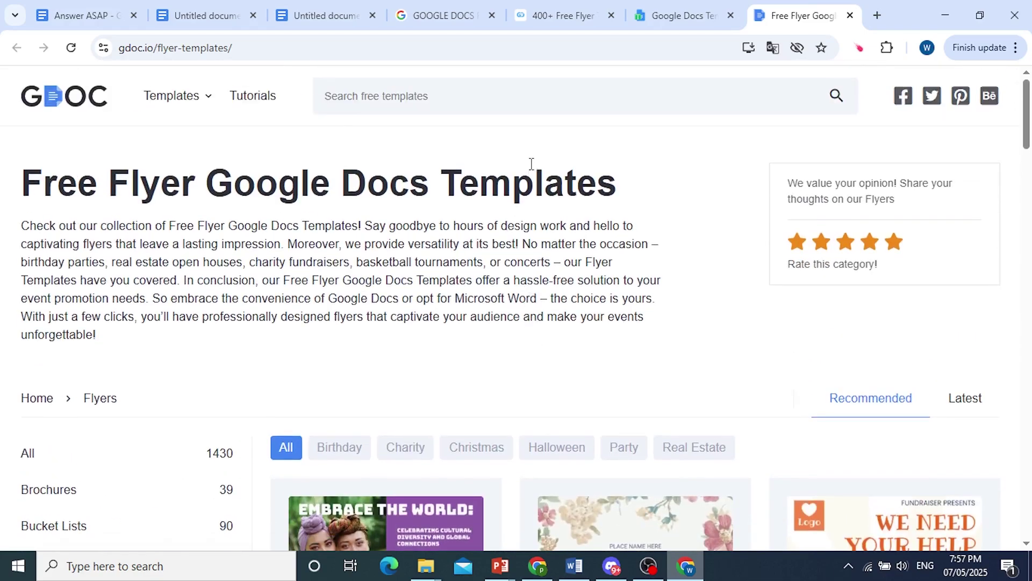
left_click(574, 21)
- Go to the google-docs-templates.com Flyers page and open the Golf Event card
left_click(459, 6)
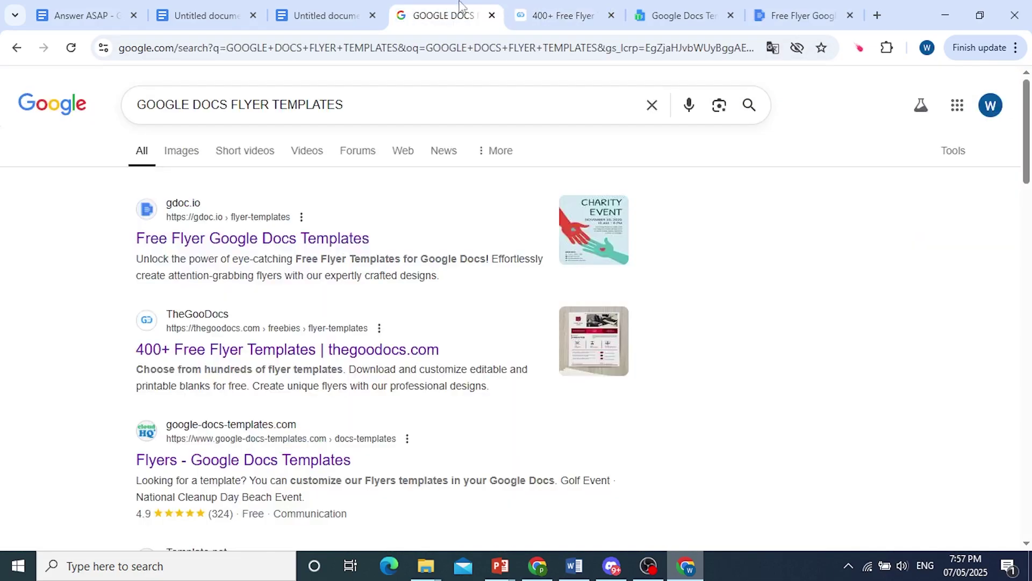
left_click(362, 99)
left_click(566, 7)
scroll(445, 312, "down", 4)
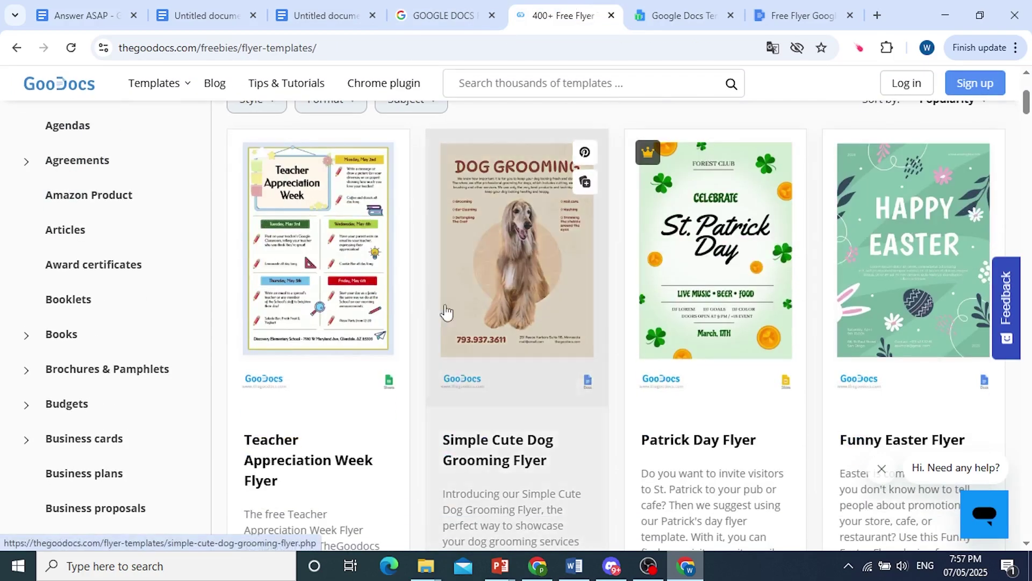
left_click(685, 15)
scroll(338, 357, "down", 3)
scroll(338, 357, "down", 1)
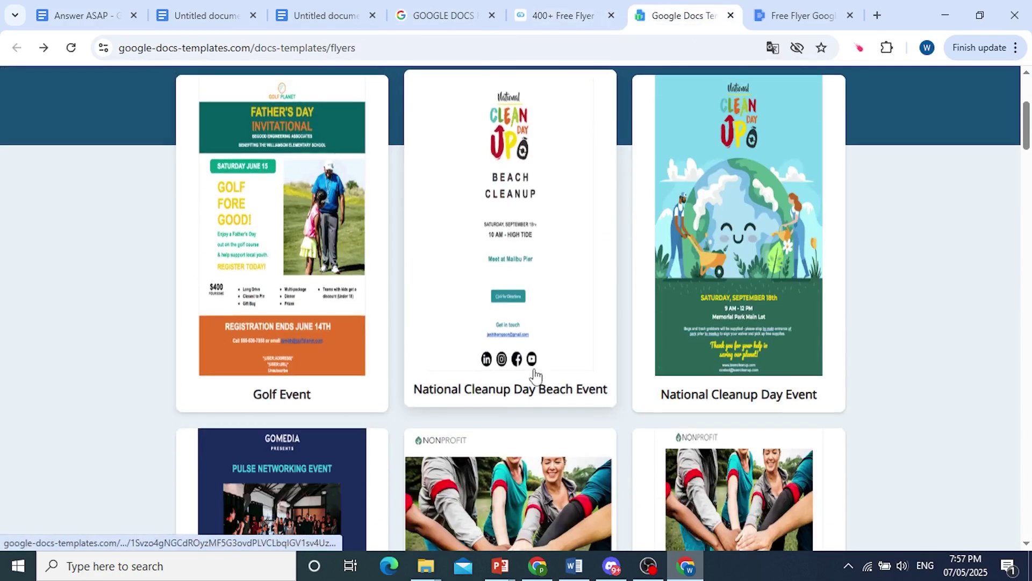
left_click(285, 261)
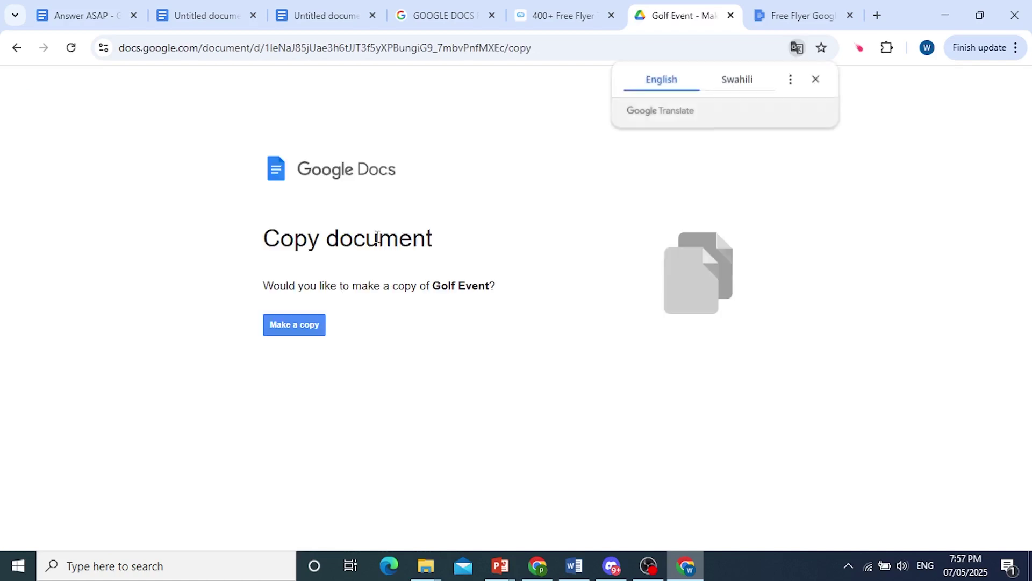
- Make a copy of the Golf Event flyer to open 'Copy of Golf Event'
left_click(288, 326)
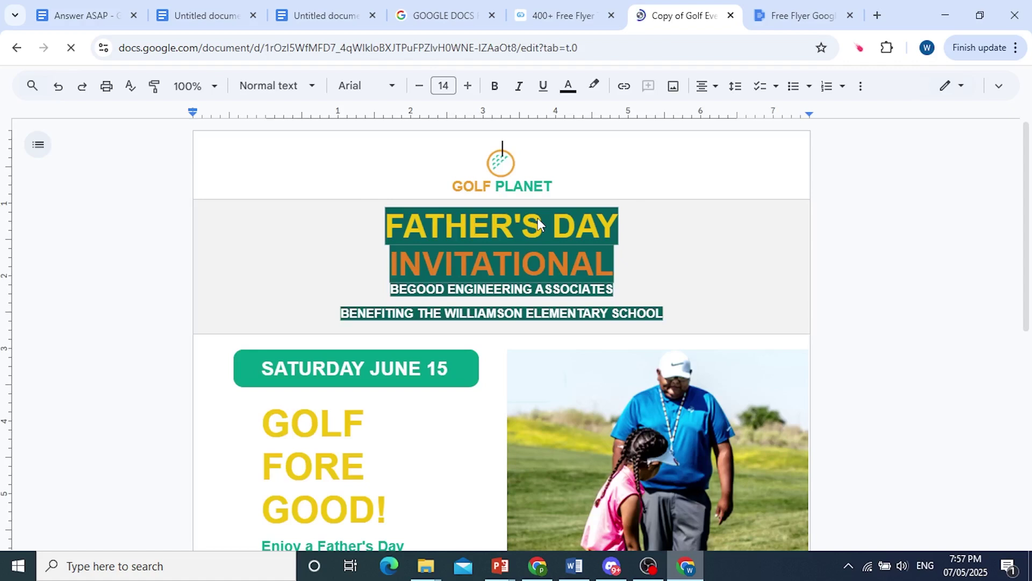
- Recolor the SATURDAY JUNE 15 banner image with the Light 10 pink swatch
left_click(458, 376)
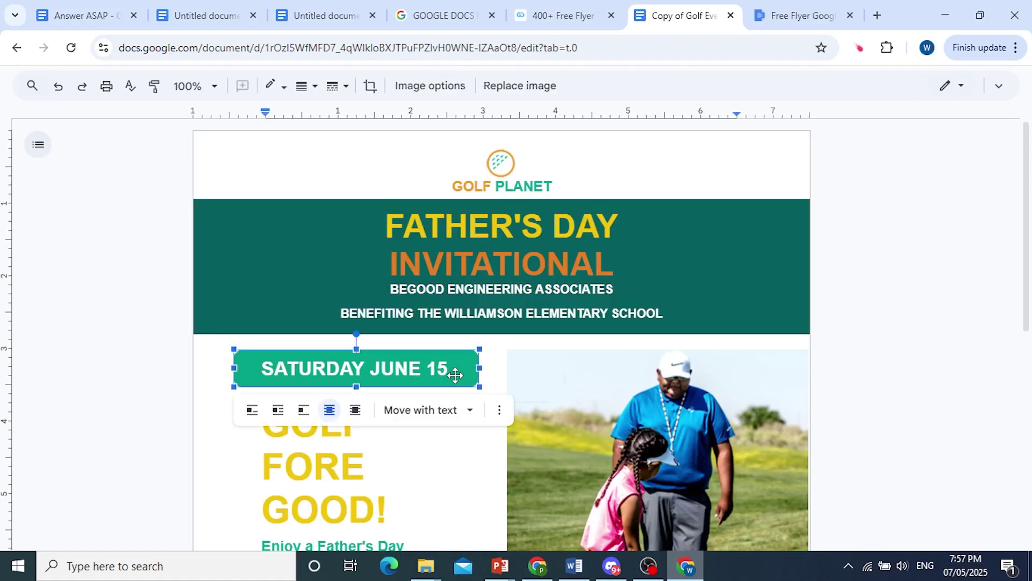
left_click(499, 411)
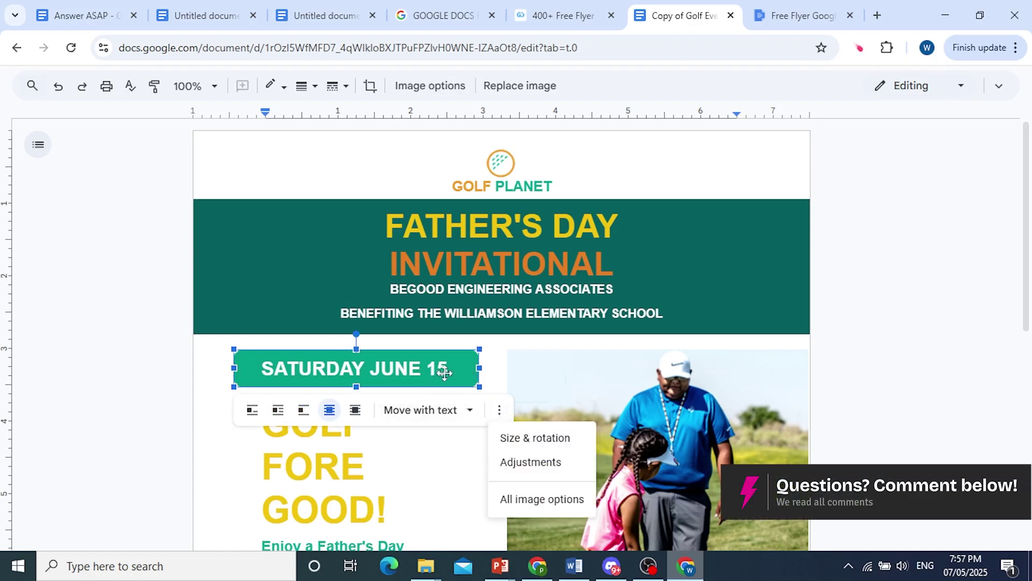
left_click(542, 499)
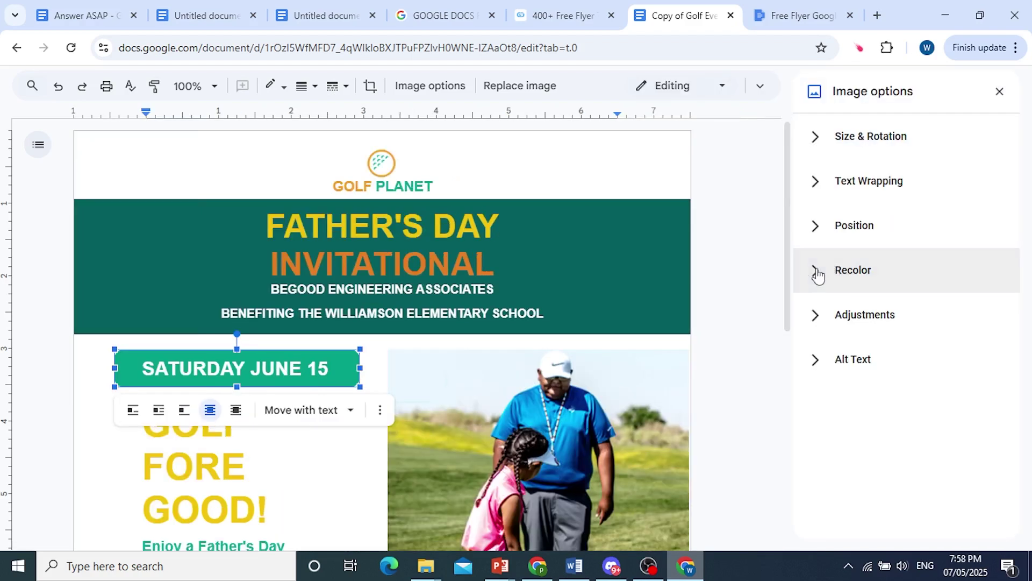
left_click(815, 271)
left_click(855, 312)
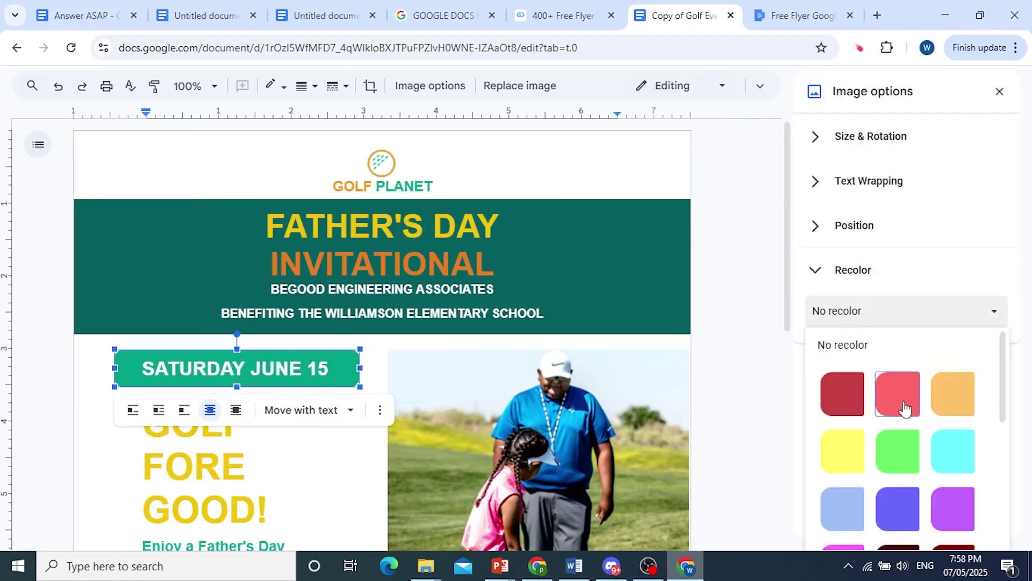
scroll(844, 417, "down", 2)
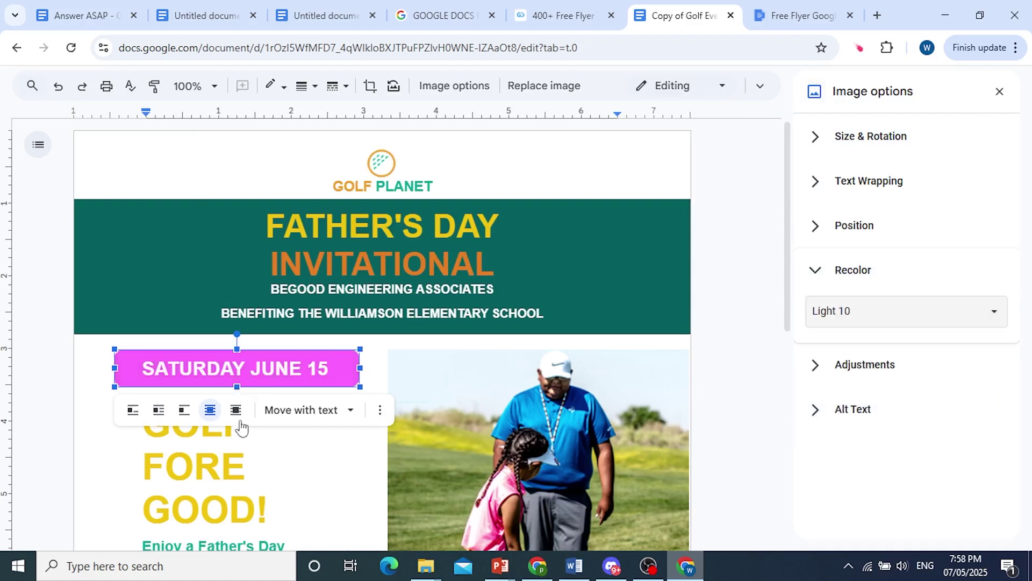
left_click(288, 447)
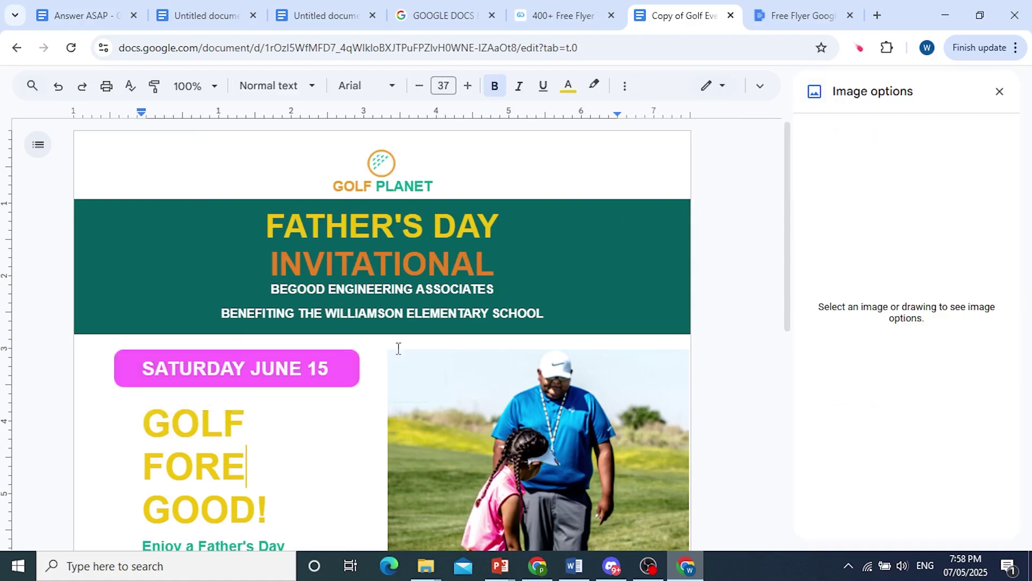
- Close the Image options panel and bring the document menus back
left_click(382, 173)
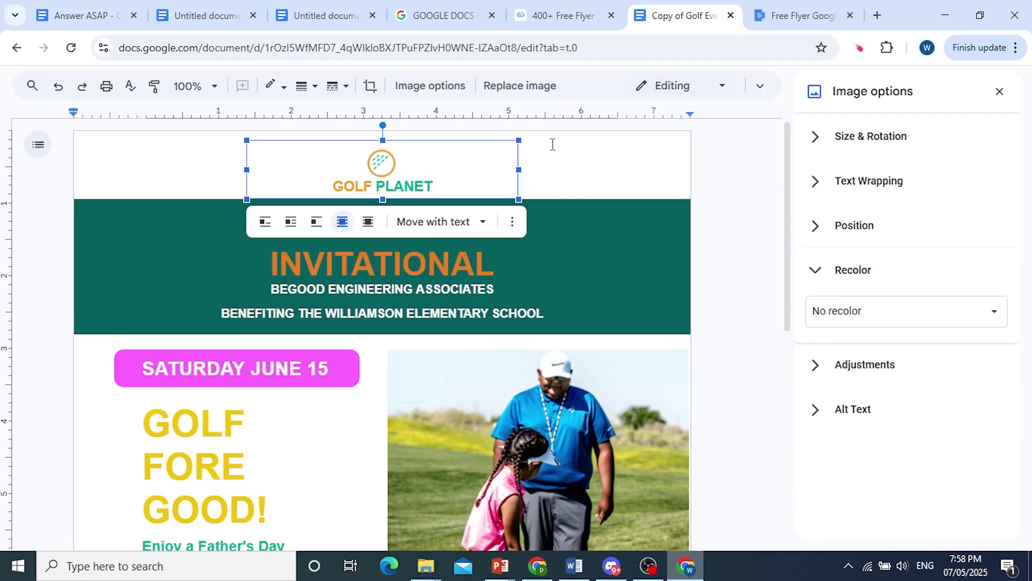
left_click(999, 92)
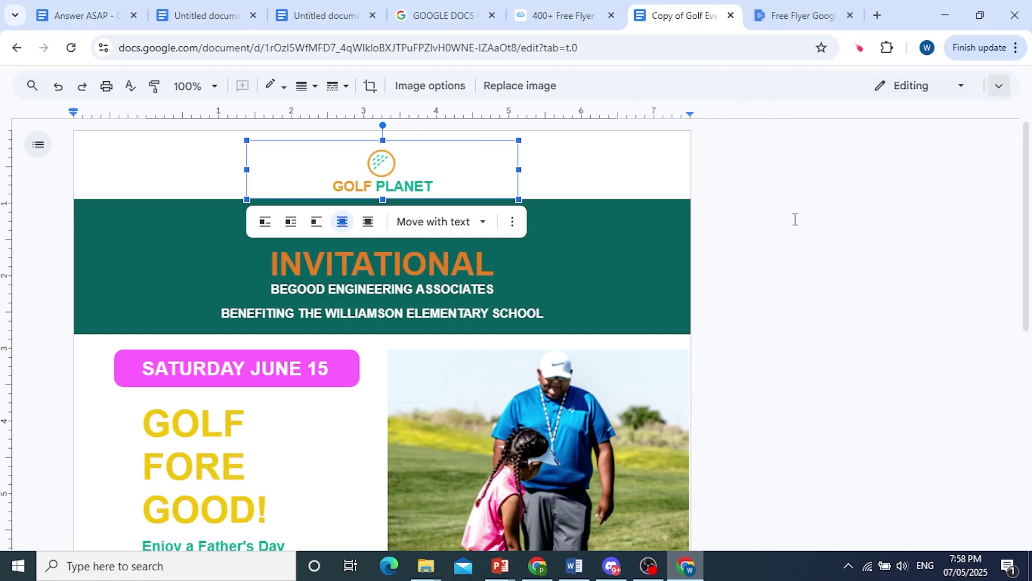
left_click(999, 86)
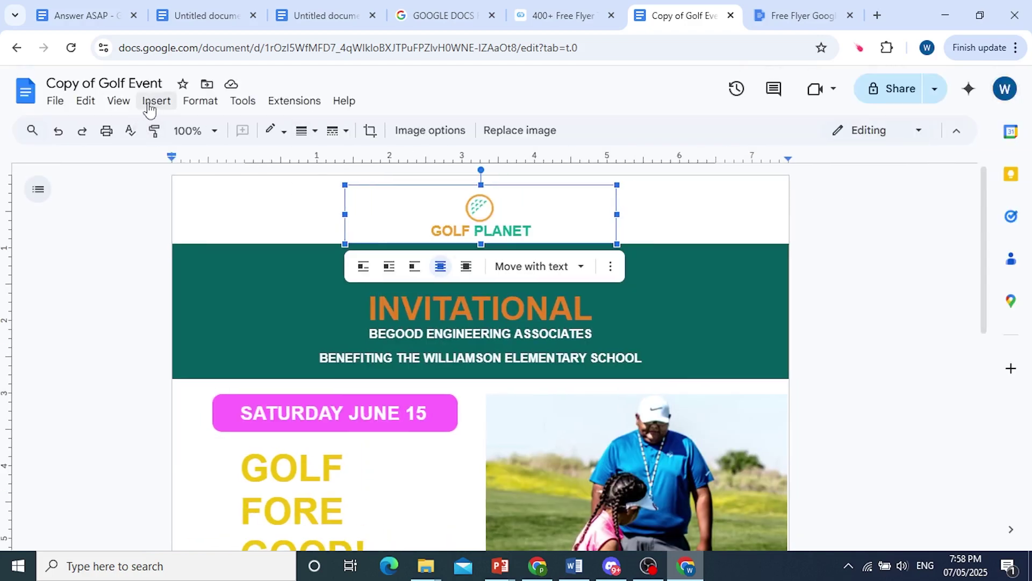
left_click(149, 109)
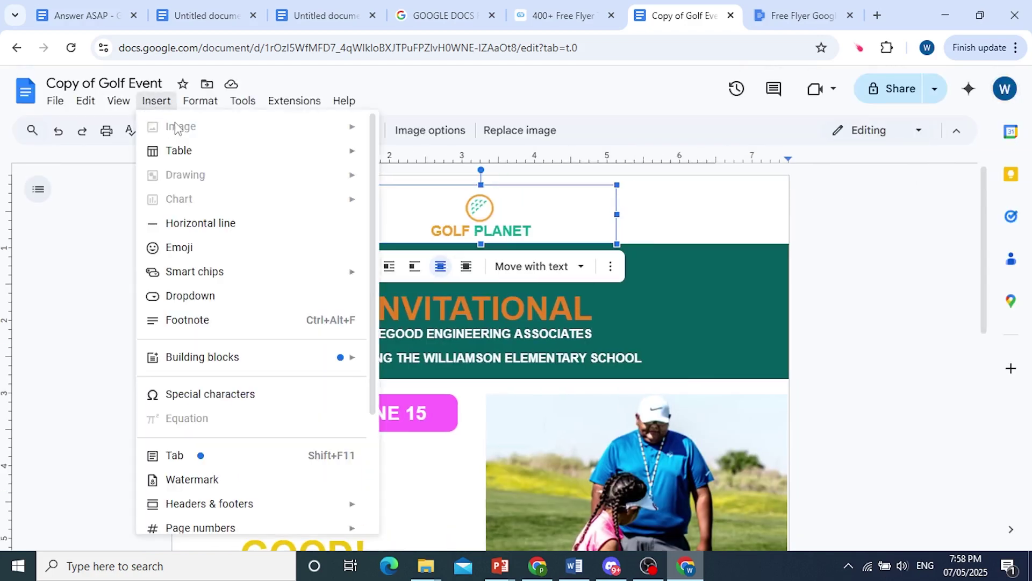
left_click(649, 225)
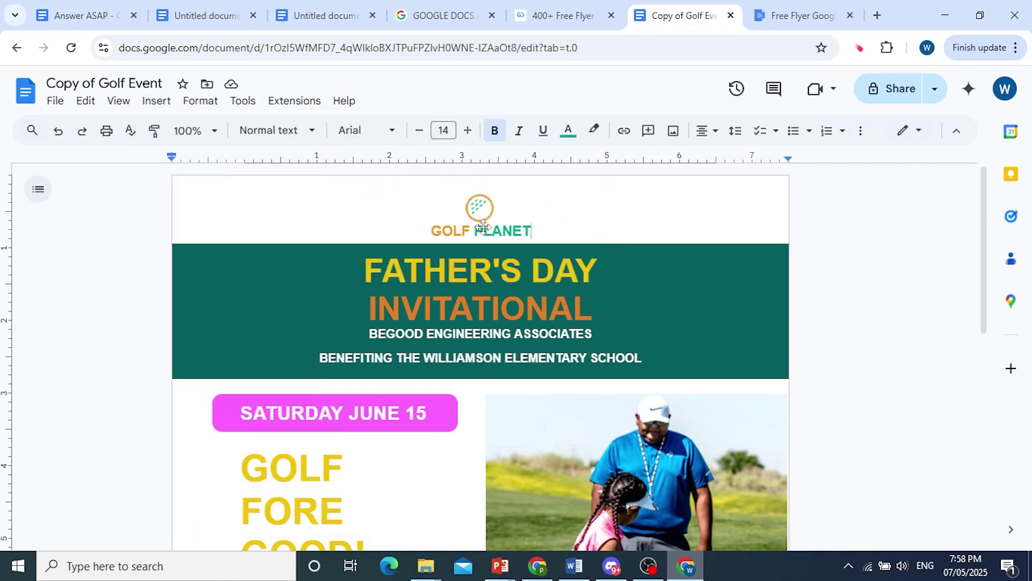
- Move the golf-ball icon beside GOLF PLANET and delete it
left_click_drag(443, 228, 435, 214)
left_click(435, 214)
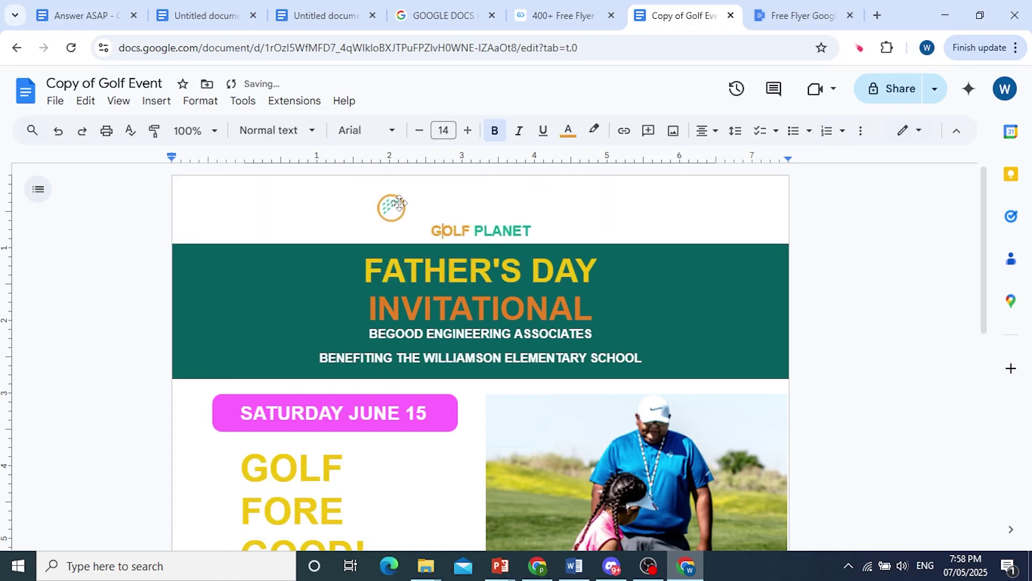
left_click(399, 203)
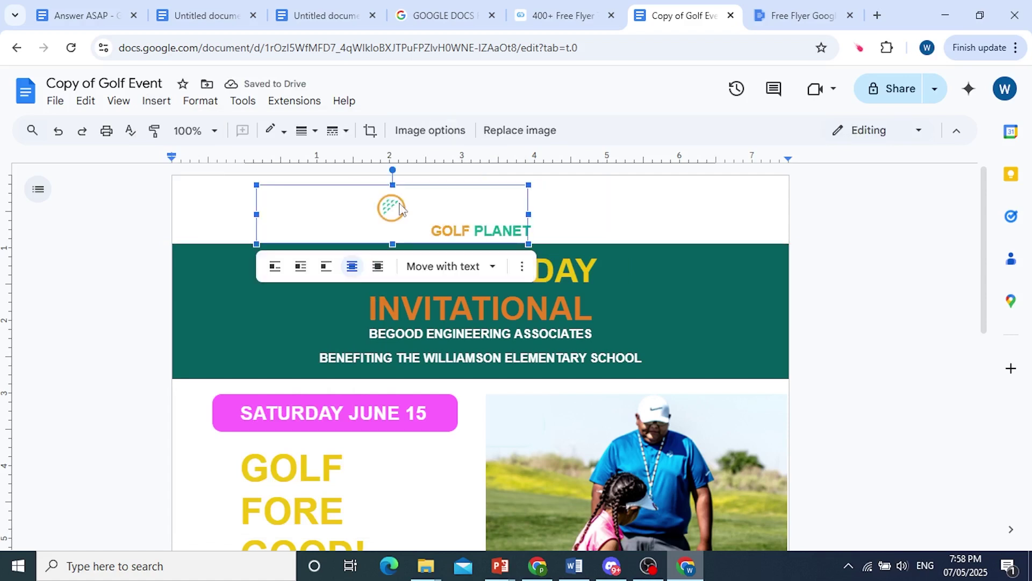
key("Delete")
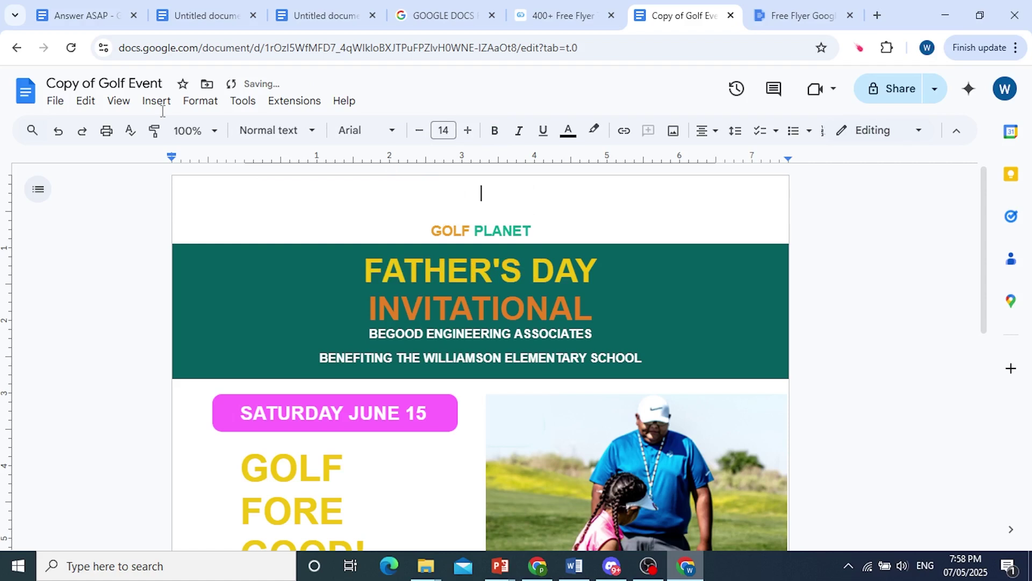
- Insert channels4_profile.jpg, the pink lightning-bolt image, from the Pictures folder
left_click(154, 106)
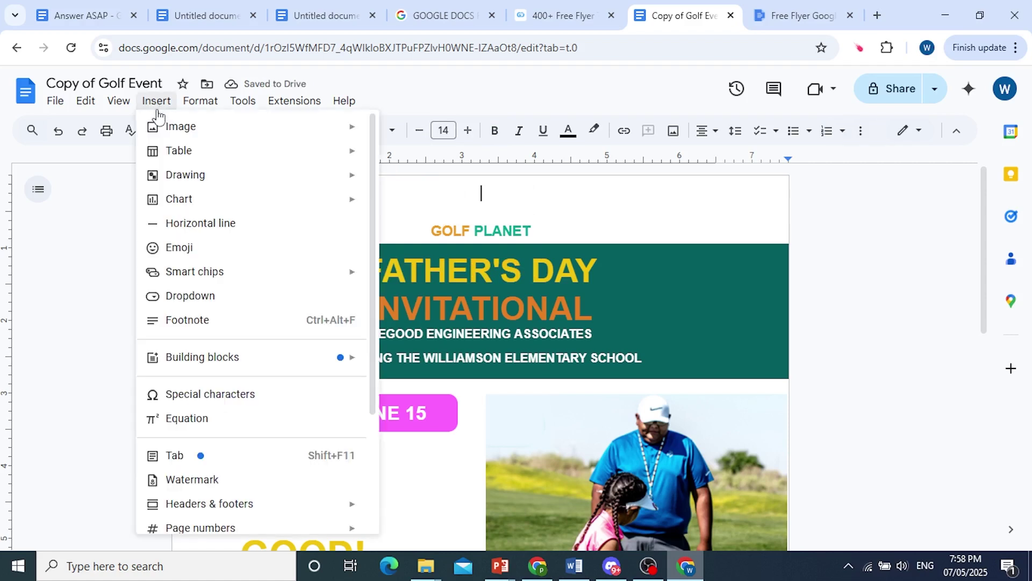
mouse_move(171, 137)
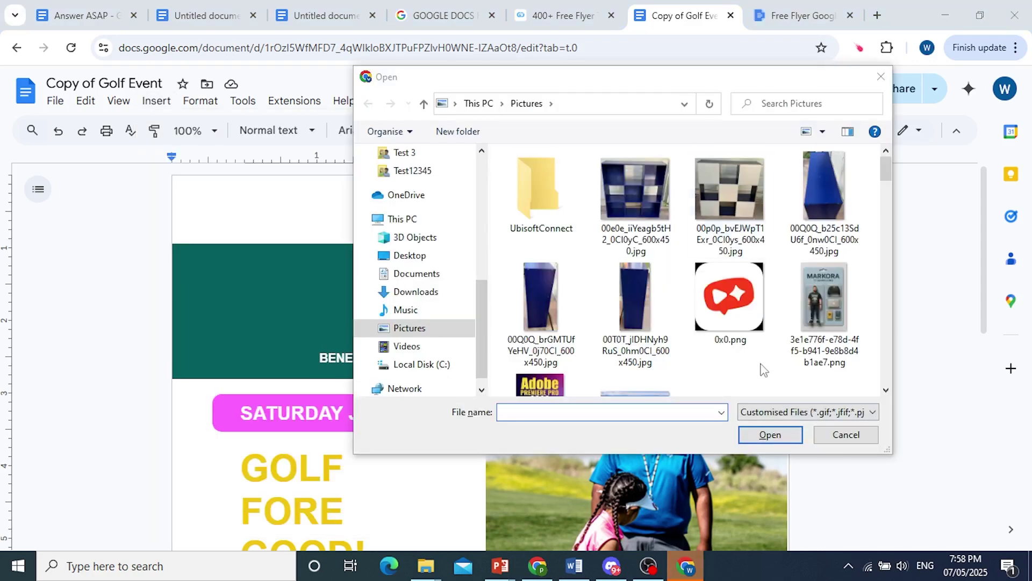
scroll(740, 283, "down", 5)
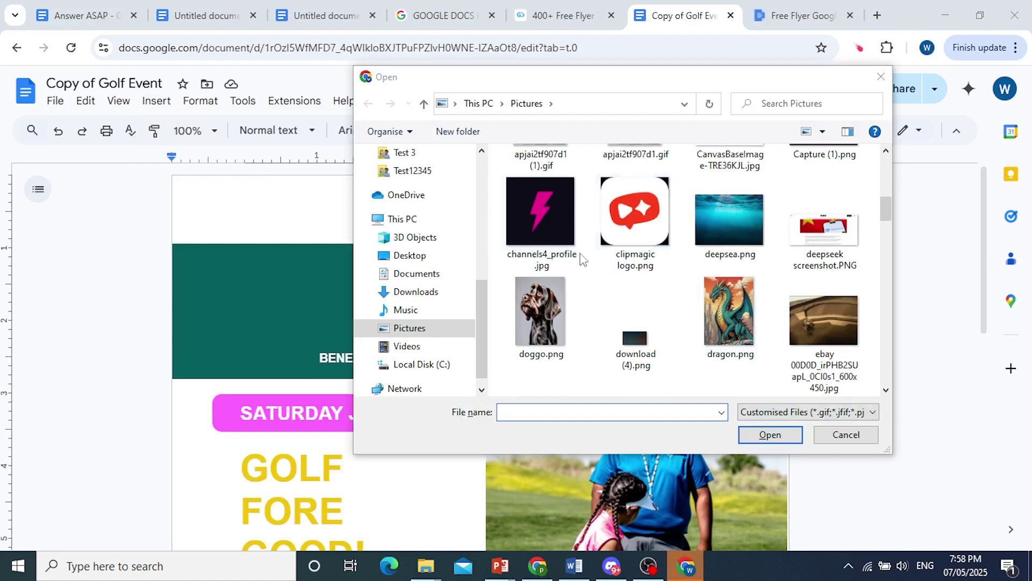
left_click(540, 215)
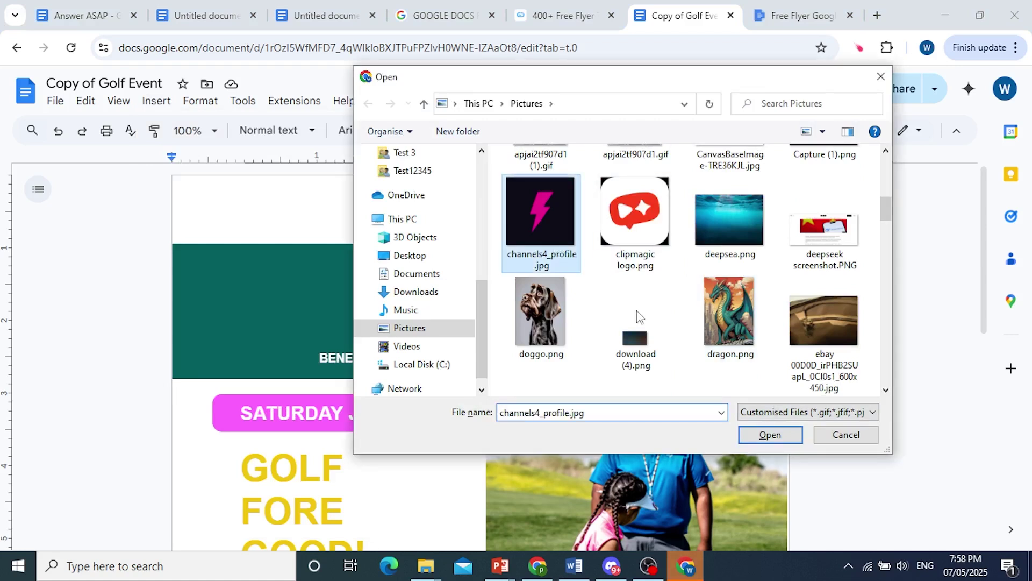
left_click(784, 437)
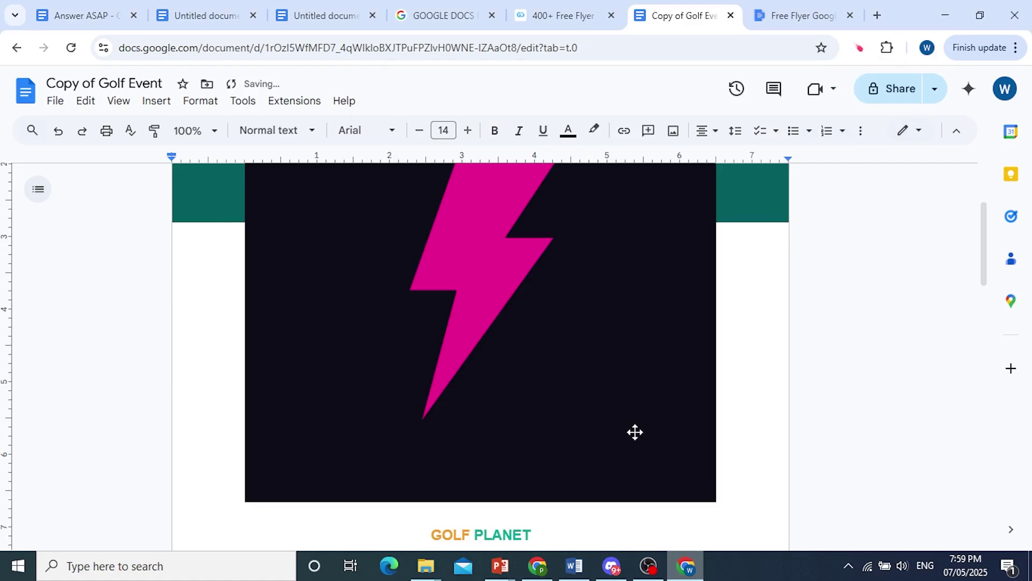
- Resize the lightning image into a small square logo and remove the blank line below it
left_click(635, 432)
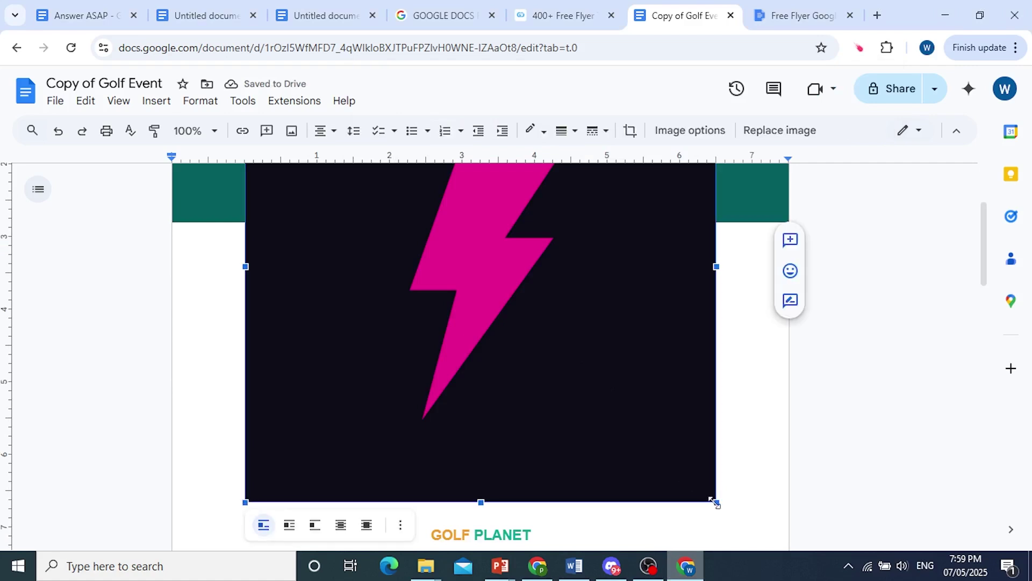
left_click_drag(351, 200, 345, 152)
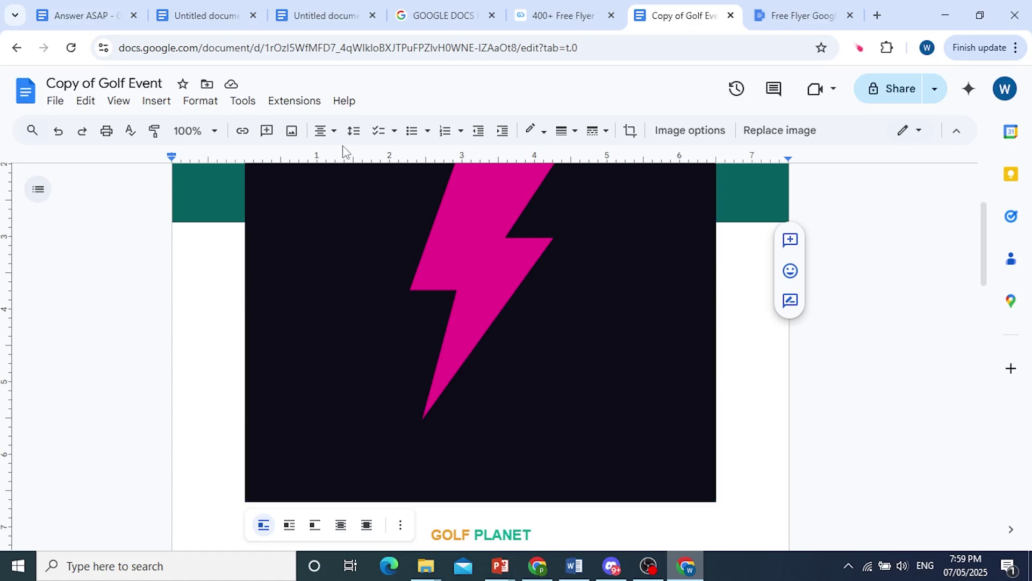
scroll(503, 272, "up", 3)
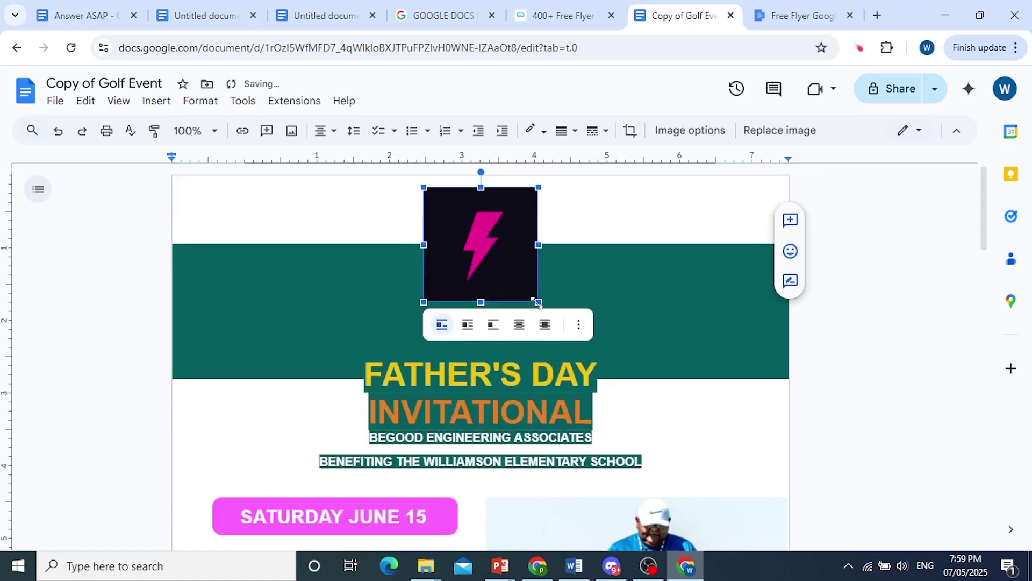
left_click_drag(538, 302, 458, 221)
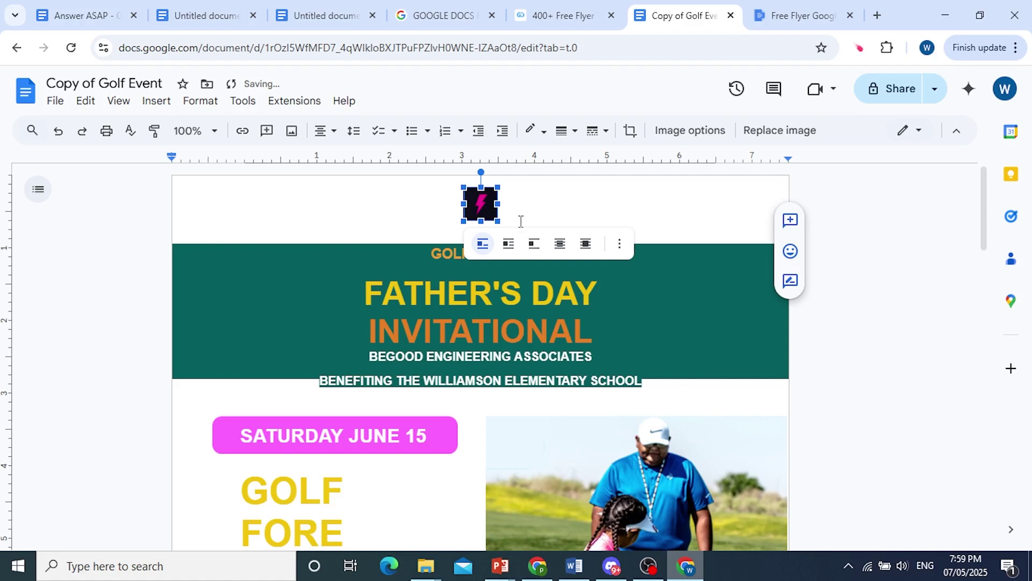
left_click(520, 221)
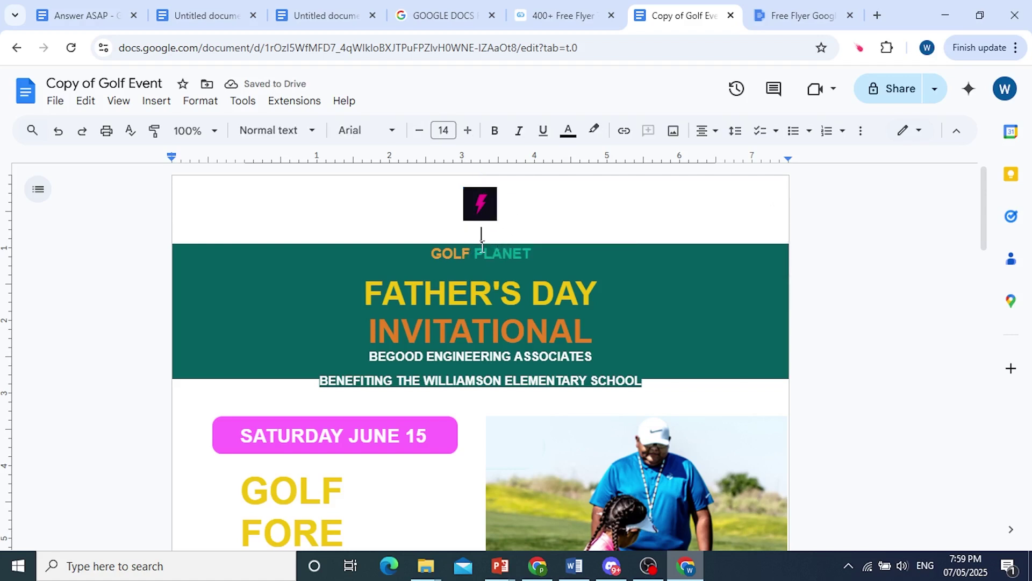
key("BackSpace")
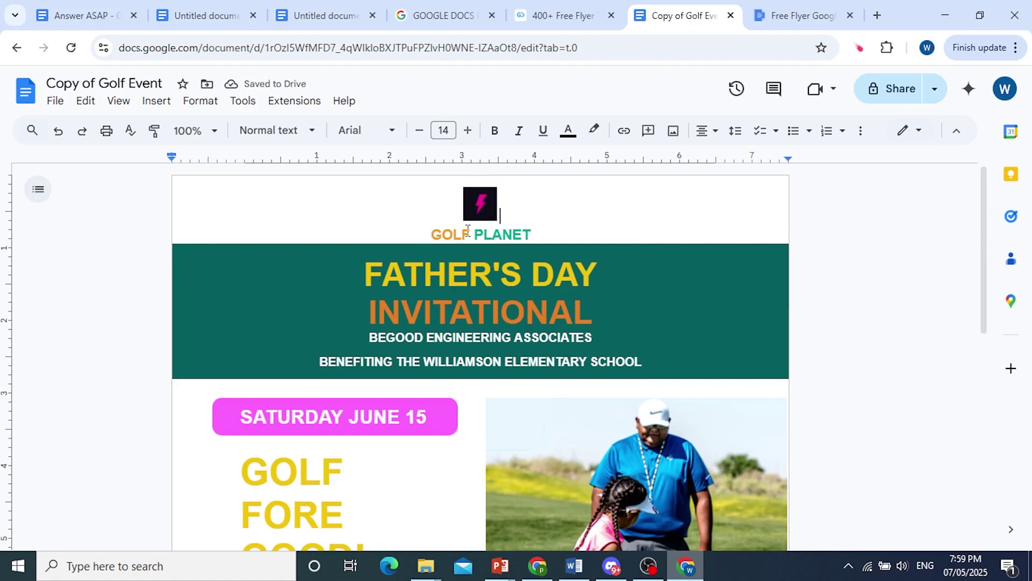
- Replace GOLF with ANSWER and PLANET with ASAP in the header
left_click_drag(431, 235, 468, 234)
type("ANSWER")
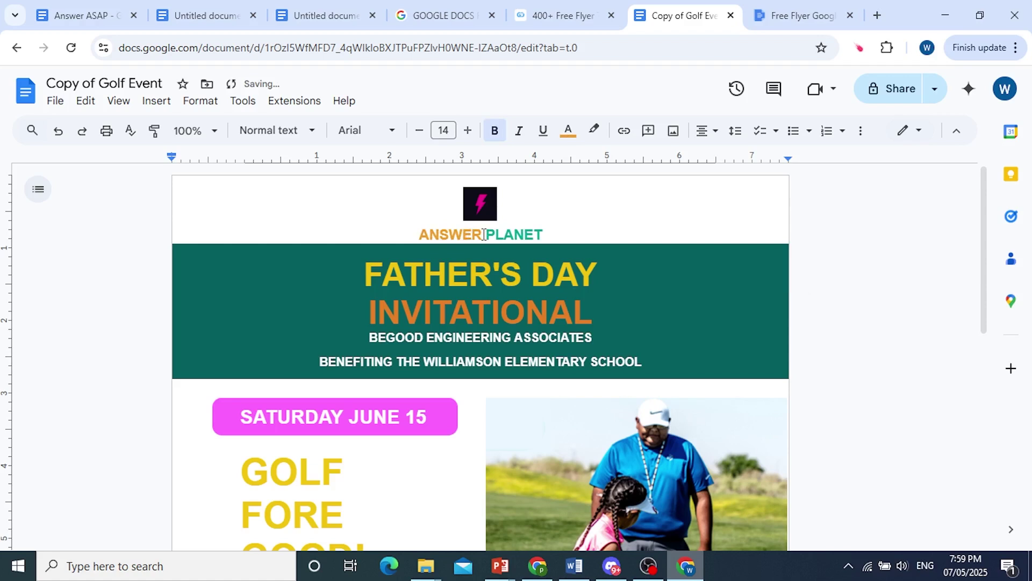
left_click_drag(488, 237, 543, 233)
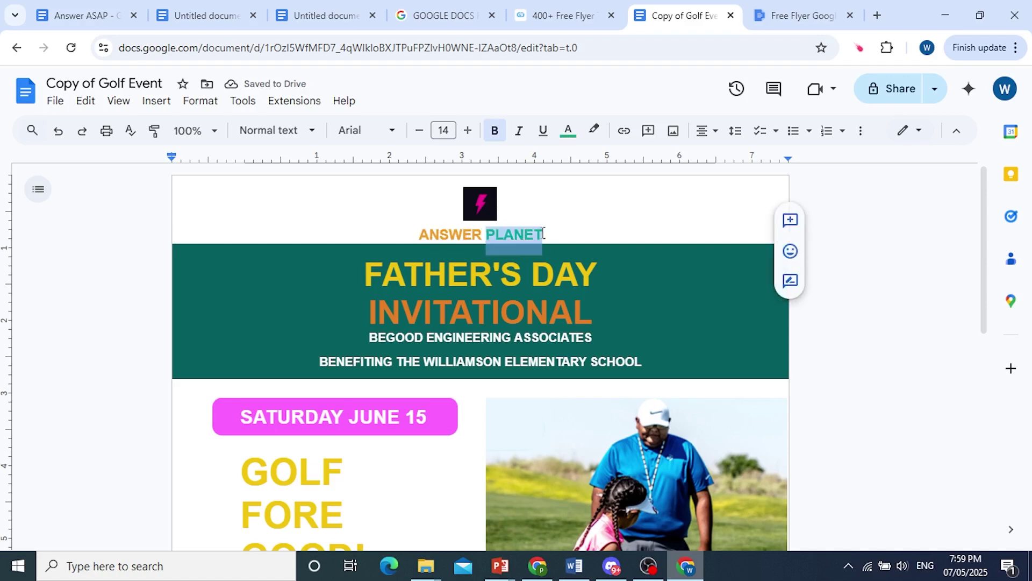
type("ASAP")
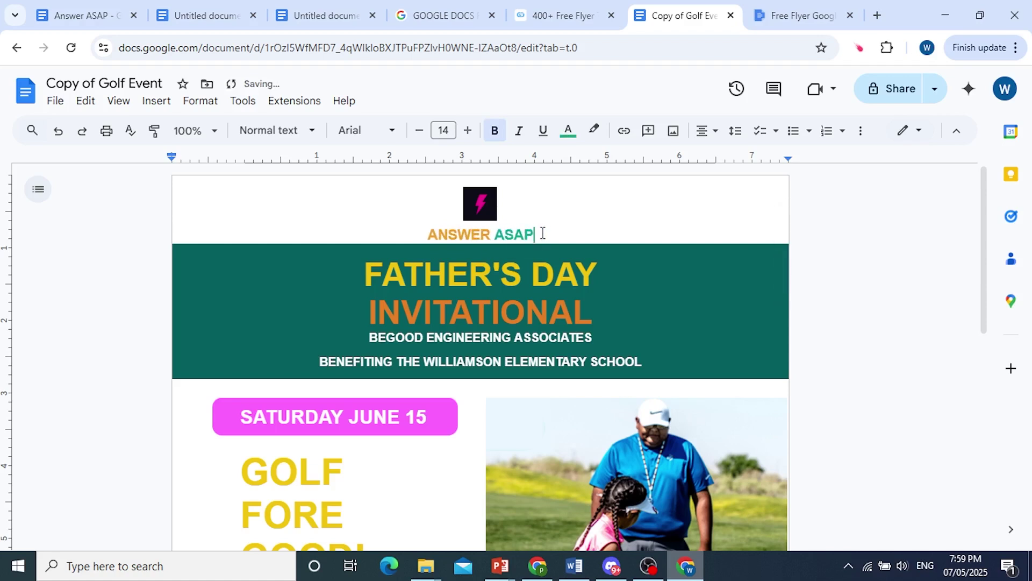
- Set the text colour of ANSWER to magenta
left_click_drag(429, 237, 491, 235)
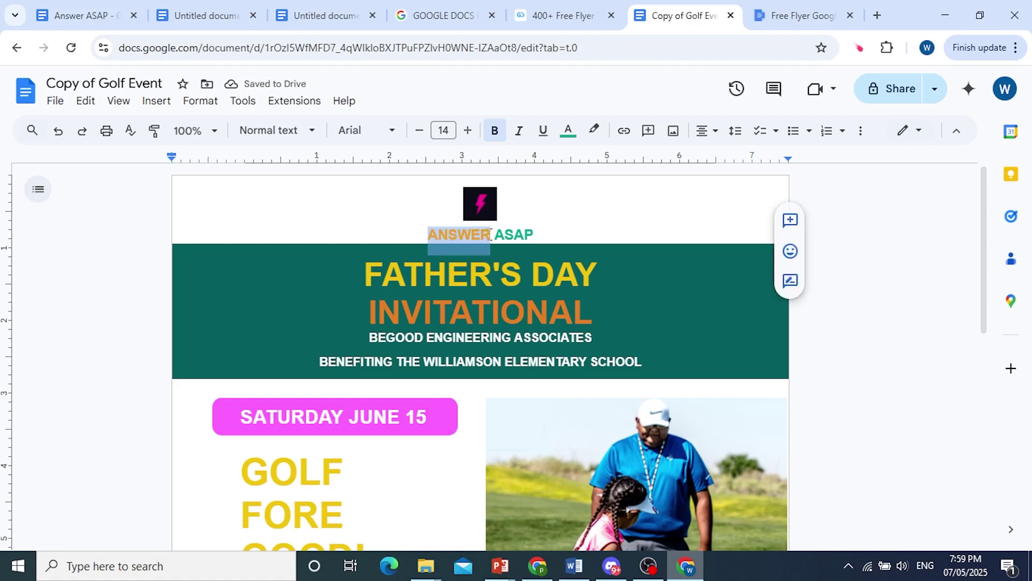
left_click(568, 131)
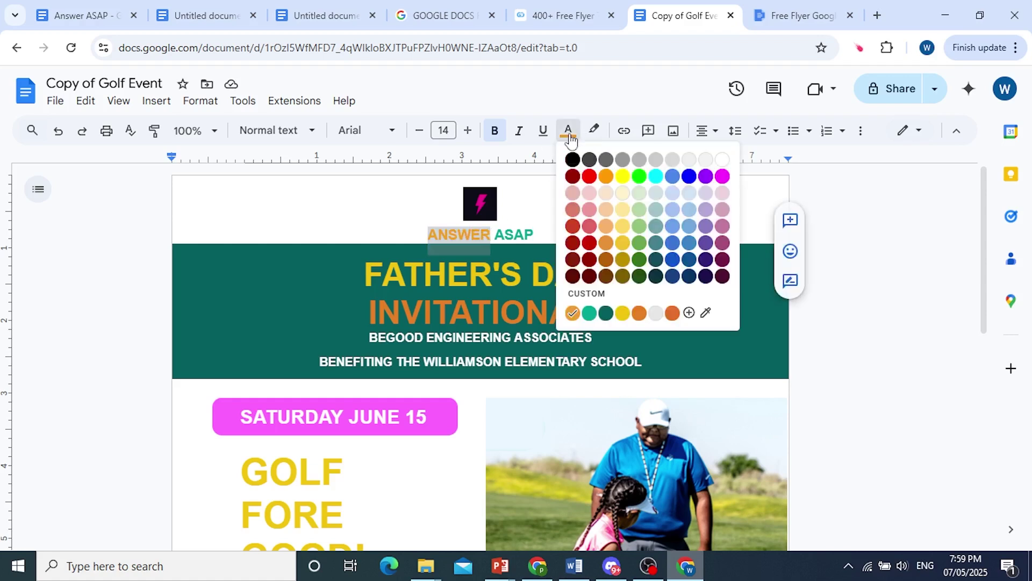
left_click(723, 177)
left_click(499, 238)
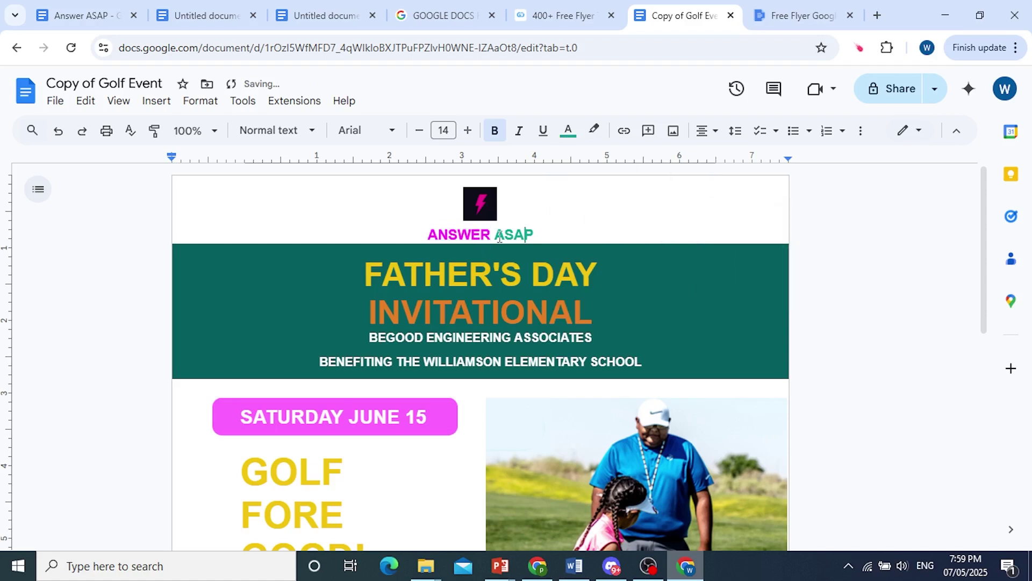
- Colour ASAP with the logo's near-black background using the eyedropper
double_click(532, 235)
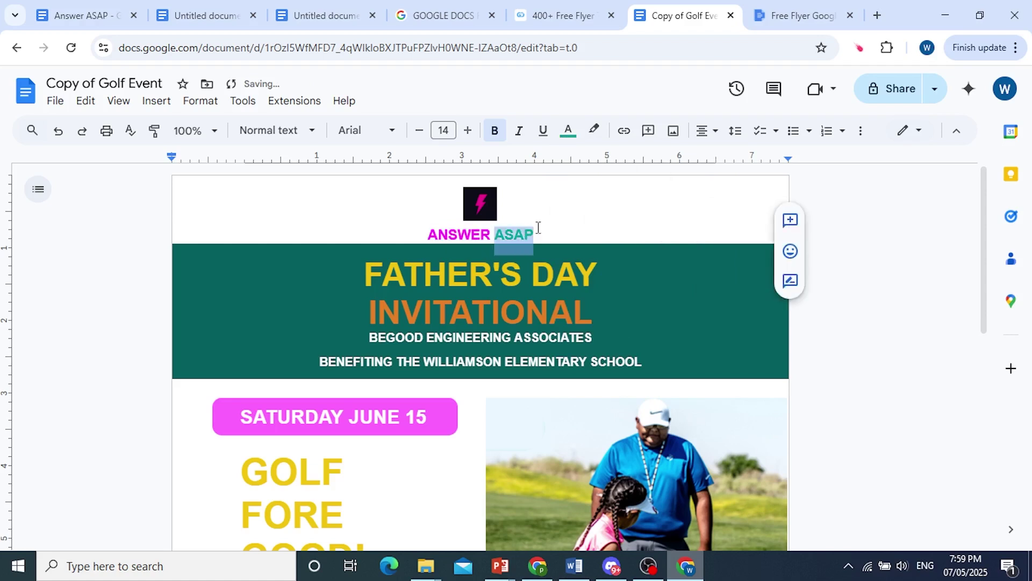
left_click(579, 137)
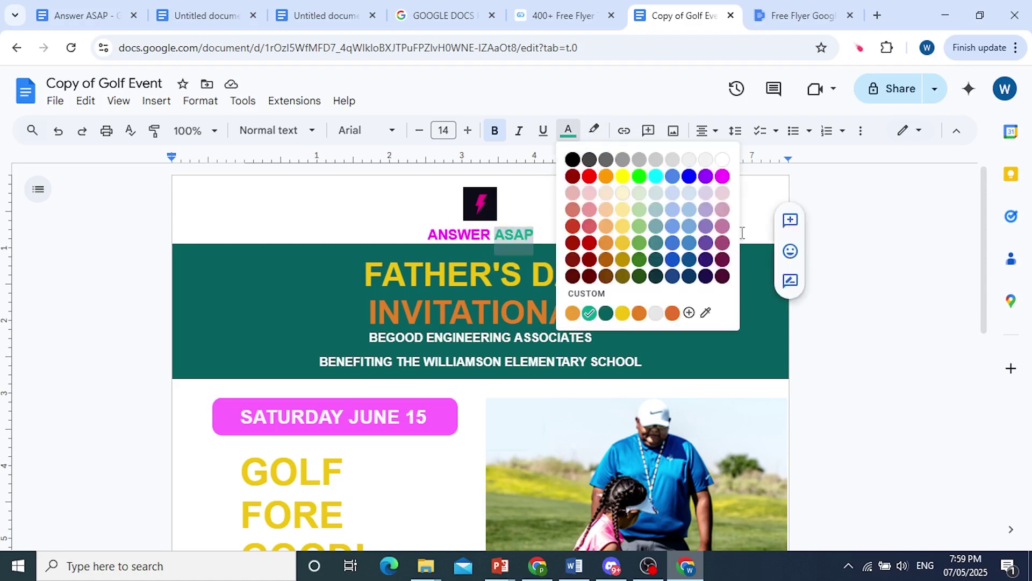
left_click(723, 243)
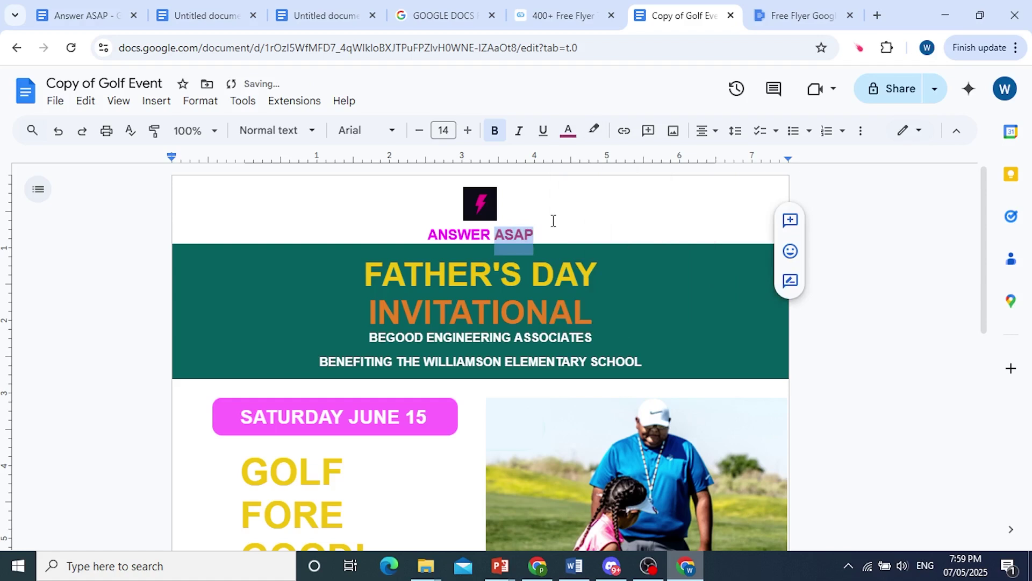
left_click(571, 135)
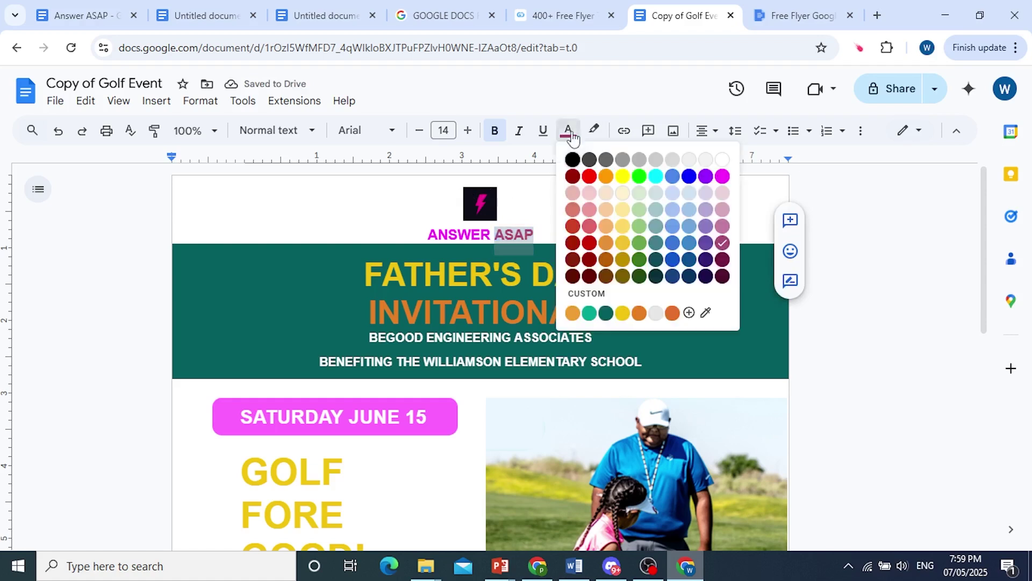
left_click(706, 314)
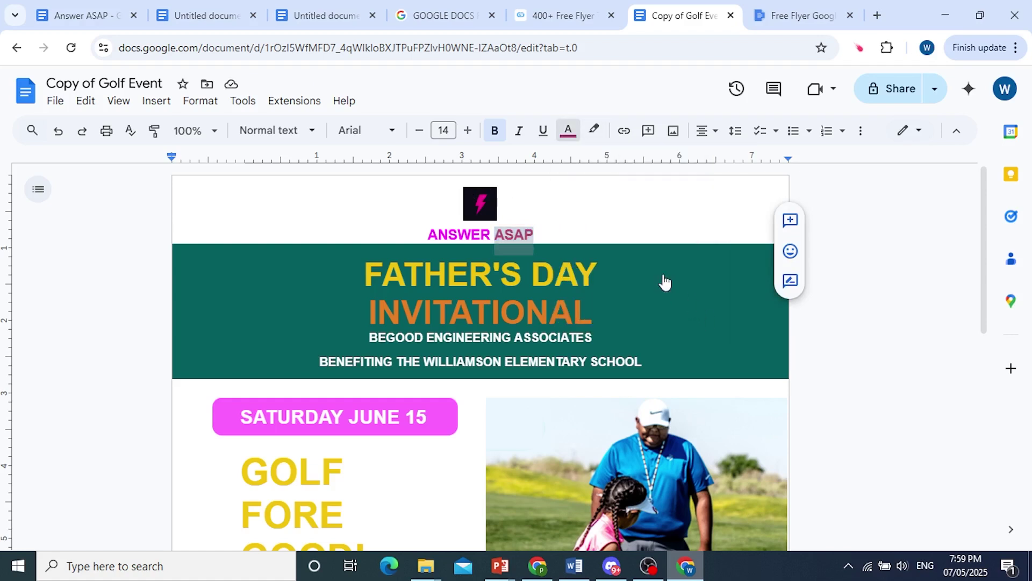
left_click(486, 196)
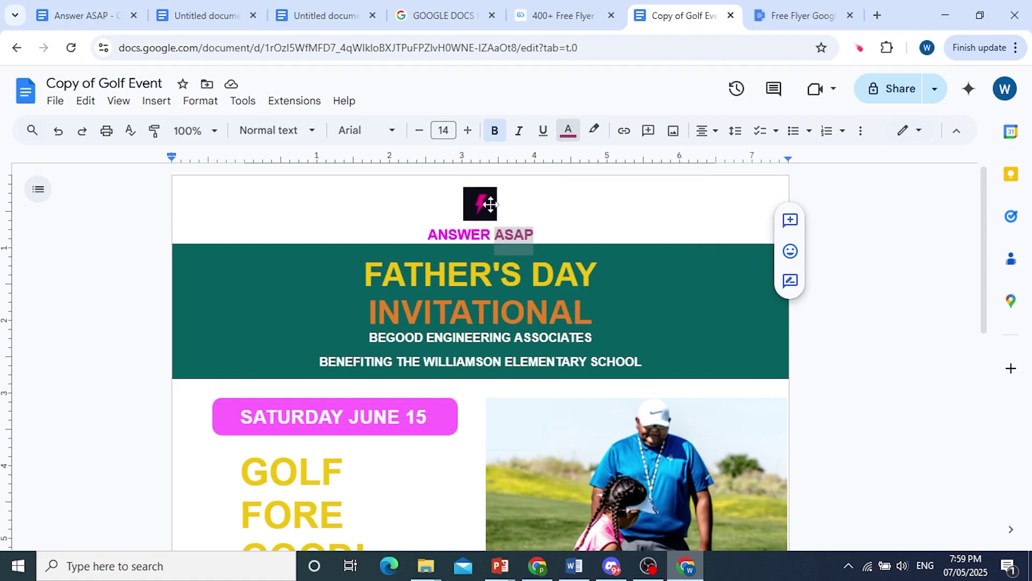
left_click(556, 234)
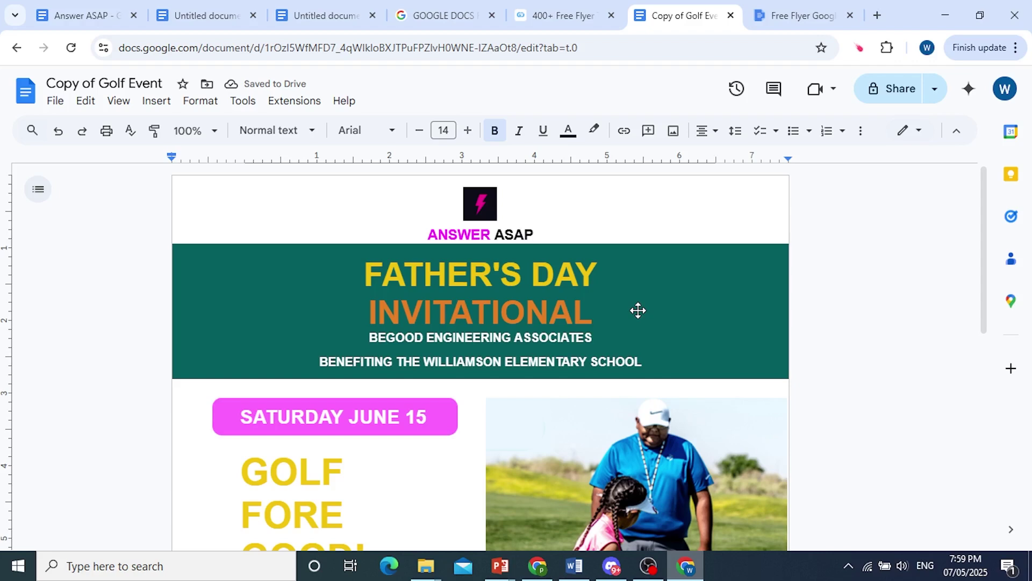
- Review the recoloured flyer, then bring up the File menu
scroll(638, 312, "down", 5)
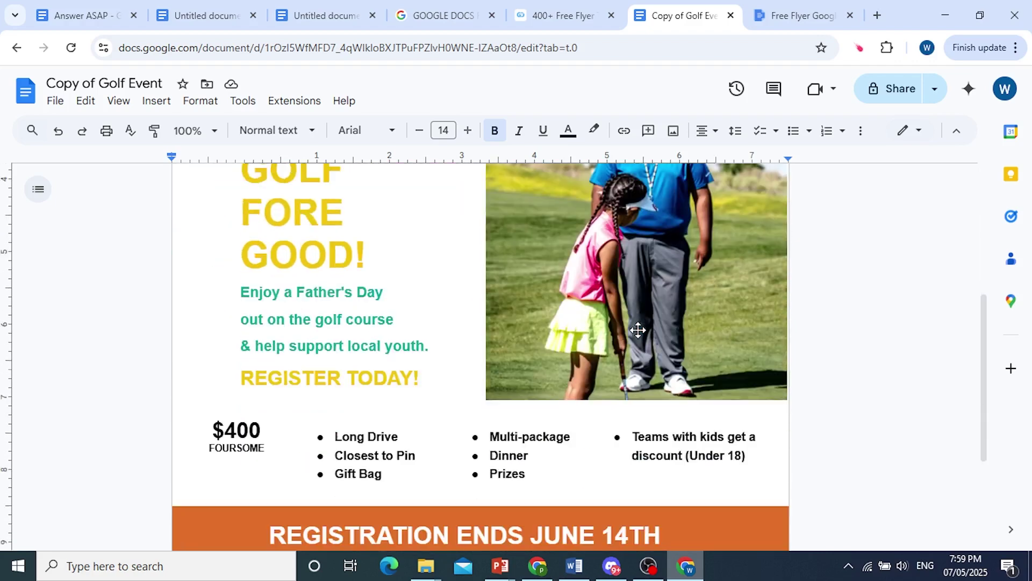
scroll(373, 231, "up", 5)
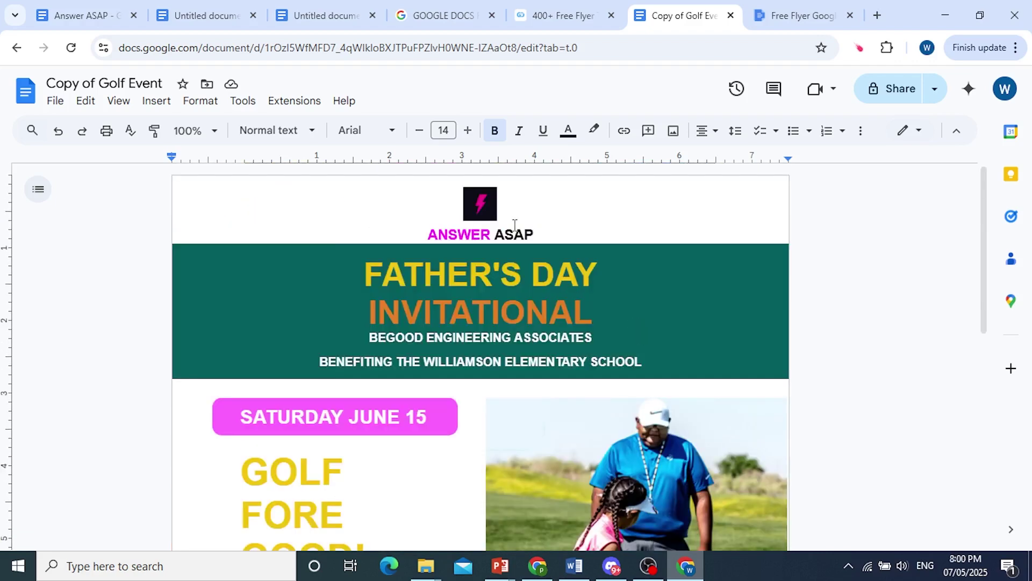
left_click(55, 102)
scroll(102, 376, "down", 2)
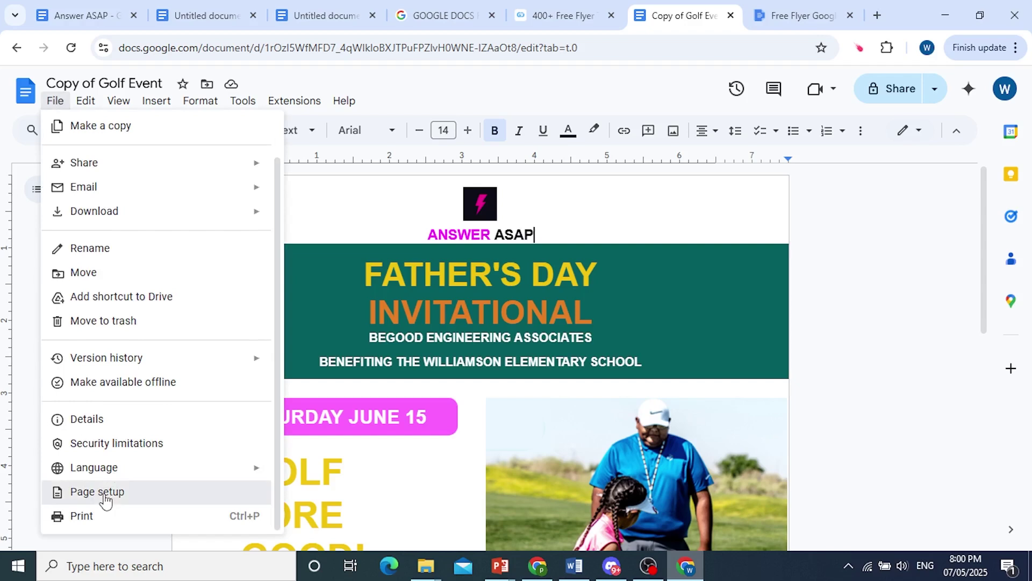
left_click(104, 496)
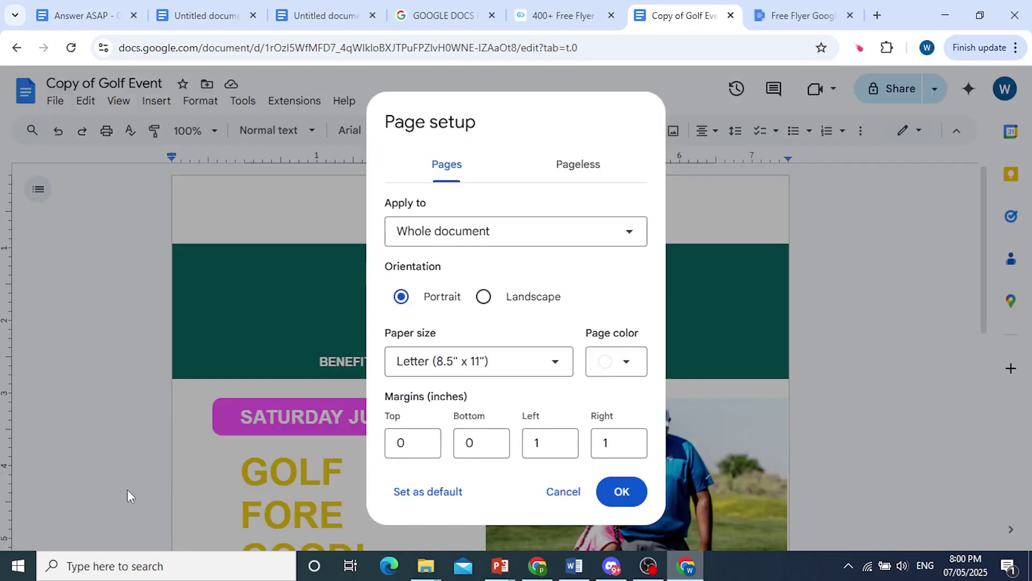
left_click(622, 376)
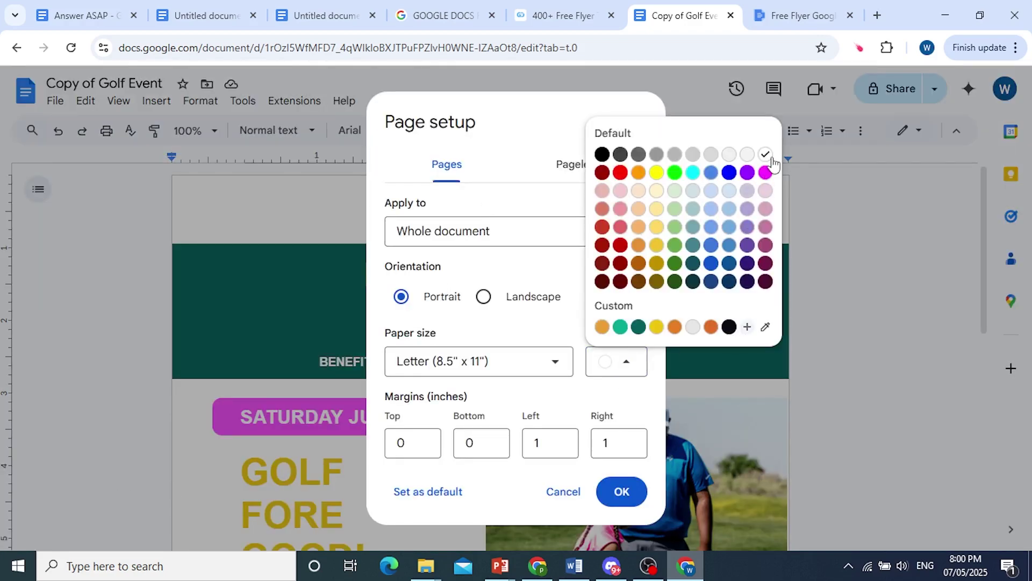
left_click(562, 491)
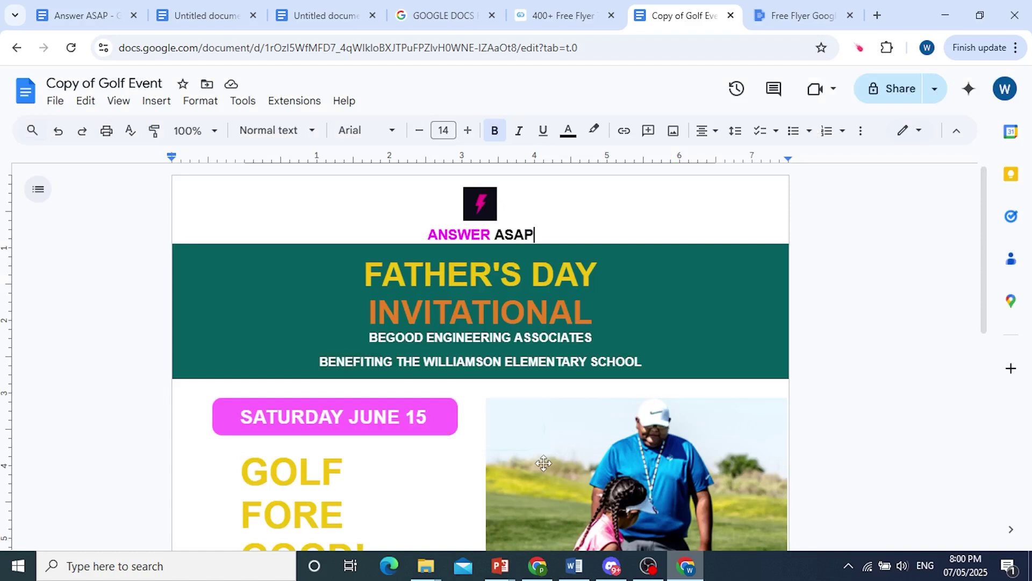